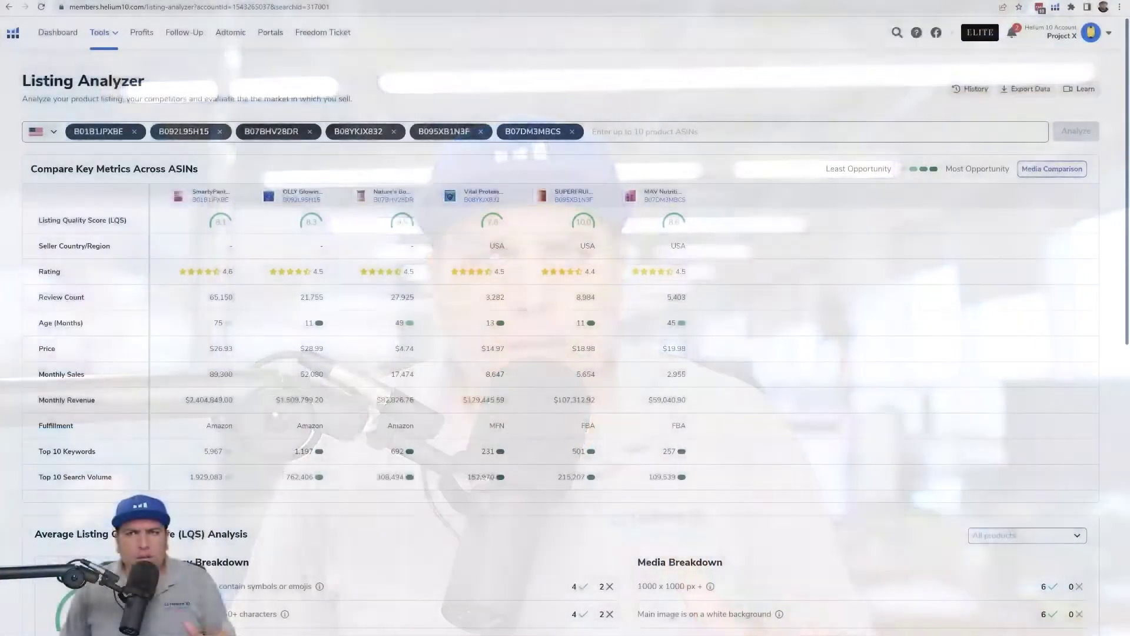
{"action": "key", "text": "ctrl+plus"}
{"action": "key", "text": "ctrl+plus"}
{"action": "key", "text": "ctrl+plus"}
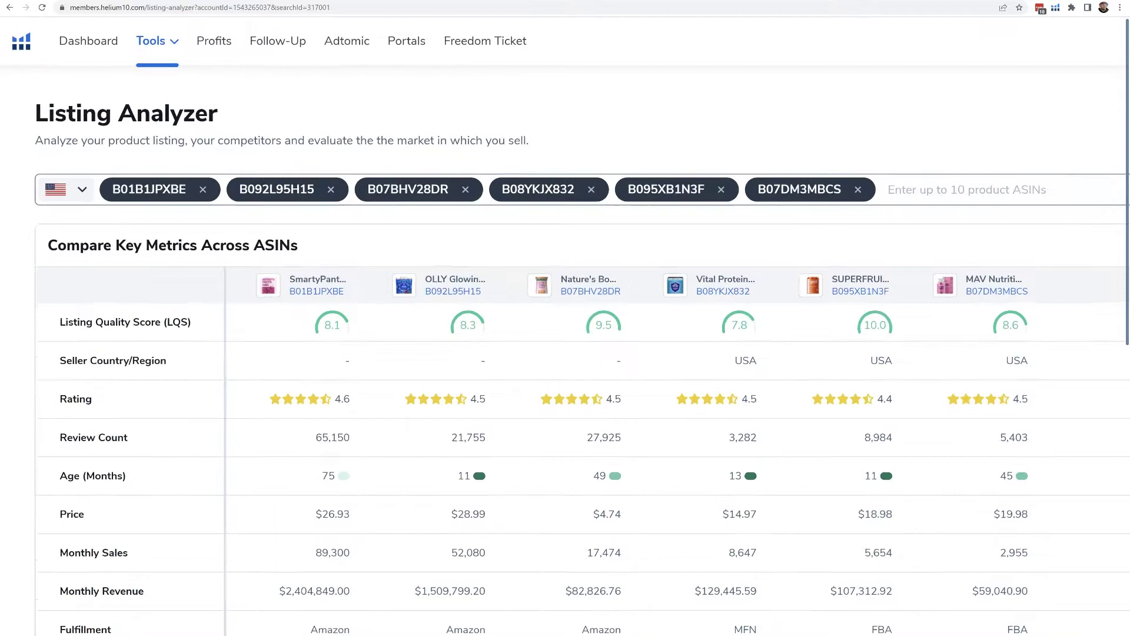
{"action": "key", "text": "ctrl+minus"}
{"action": "key", "text": "ctrl+minus"}
{"action": "scroll", "coordinate": [565, 353], "scroll_direction": "down", "scroll_amount": 2}
{"action": "scroll", "coordinate": [565, 323], "scroll_direction": "down", "scroll_amount": 1}
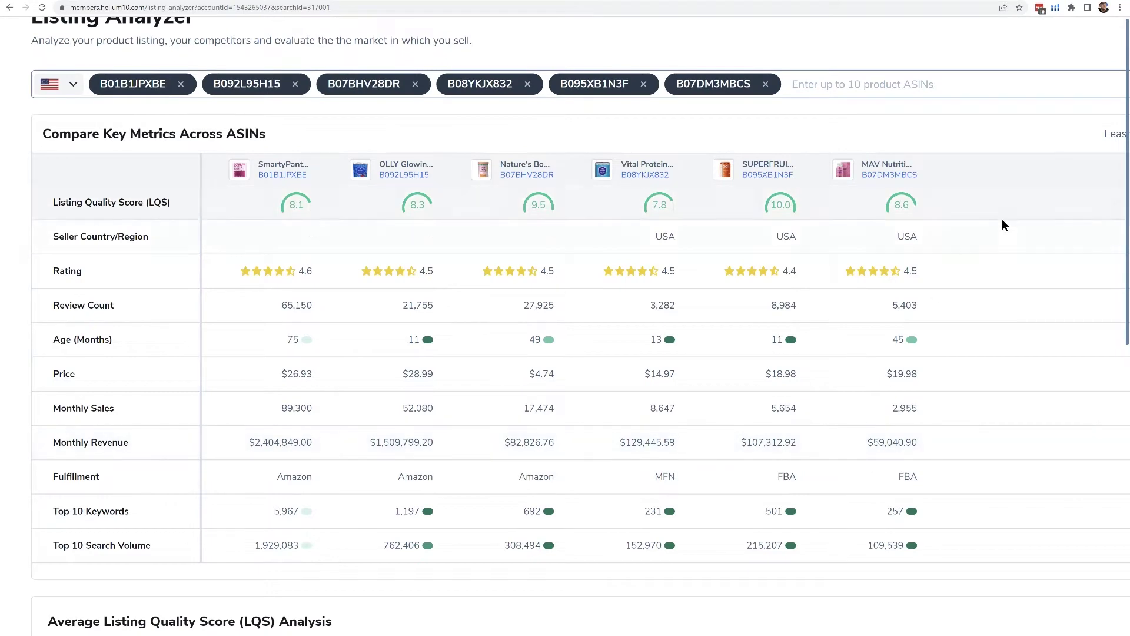
{"action": "key", "text": "ctrl+minus"}
{"action": "scroll", "coordinate": [995, 233], "scroll_direction": "up", "scroll_amount": 2}
{"action": "key", "text": "ctrl+minus"}
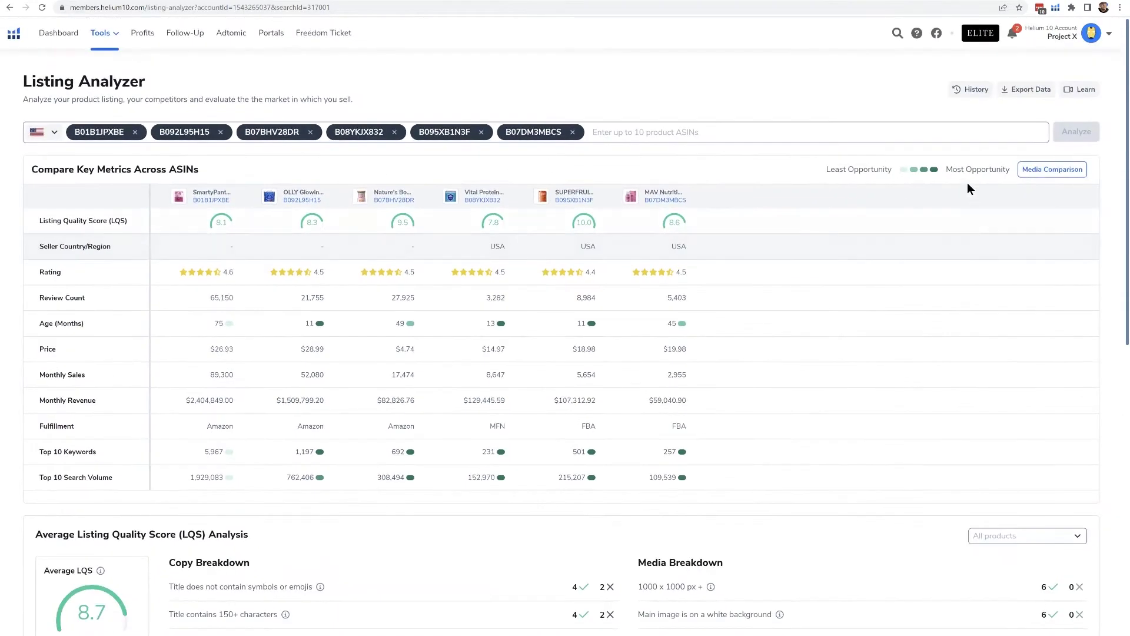
{"action": "mouse_move", "coordinate": [856, 172]}
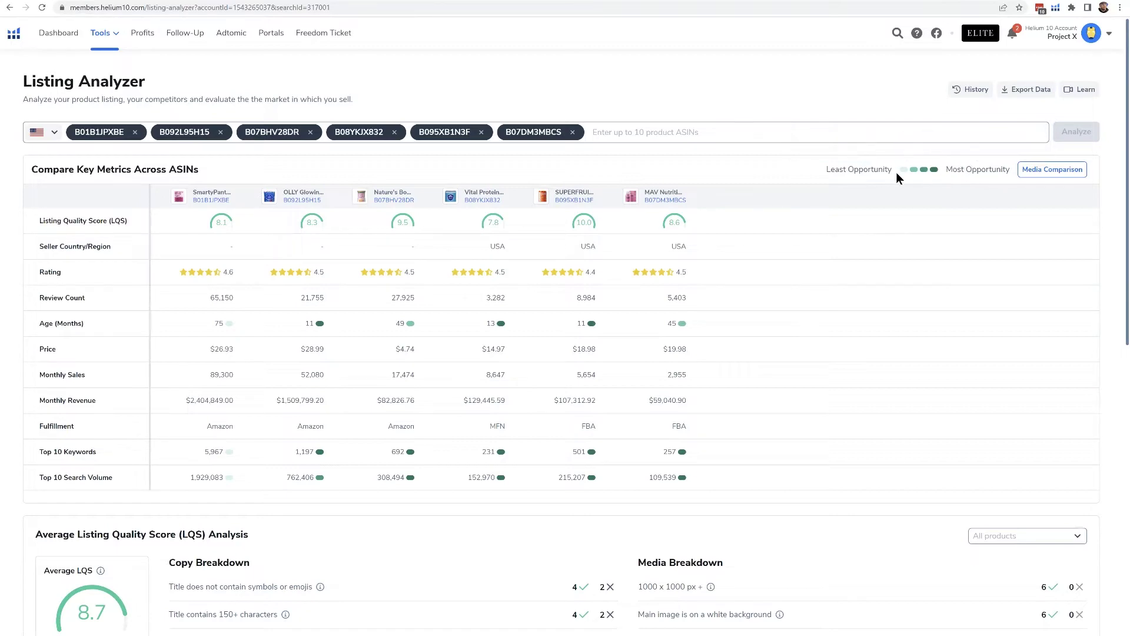
{"action": "scroll", "coordinate": [908, 171], "scroll_direction": "up", "scroll_amount": 5}
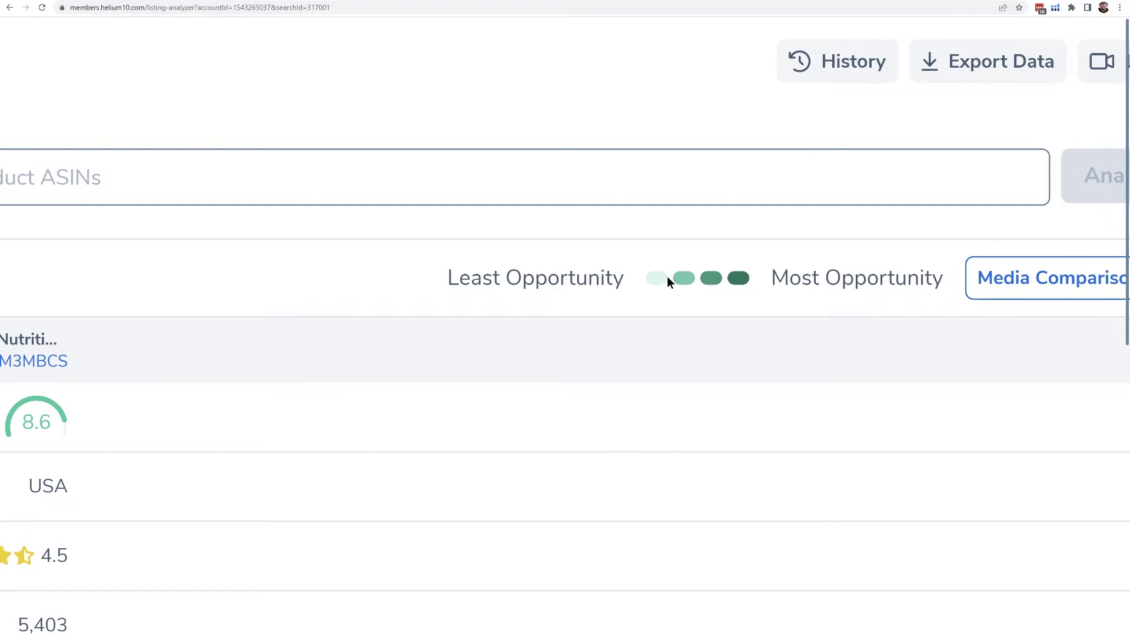
{"action": "scroll", "coordinate": [666, 277], "scroll_direction": "down", "scroll_amount": 5}
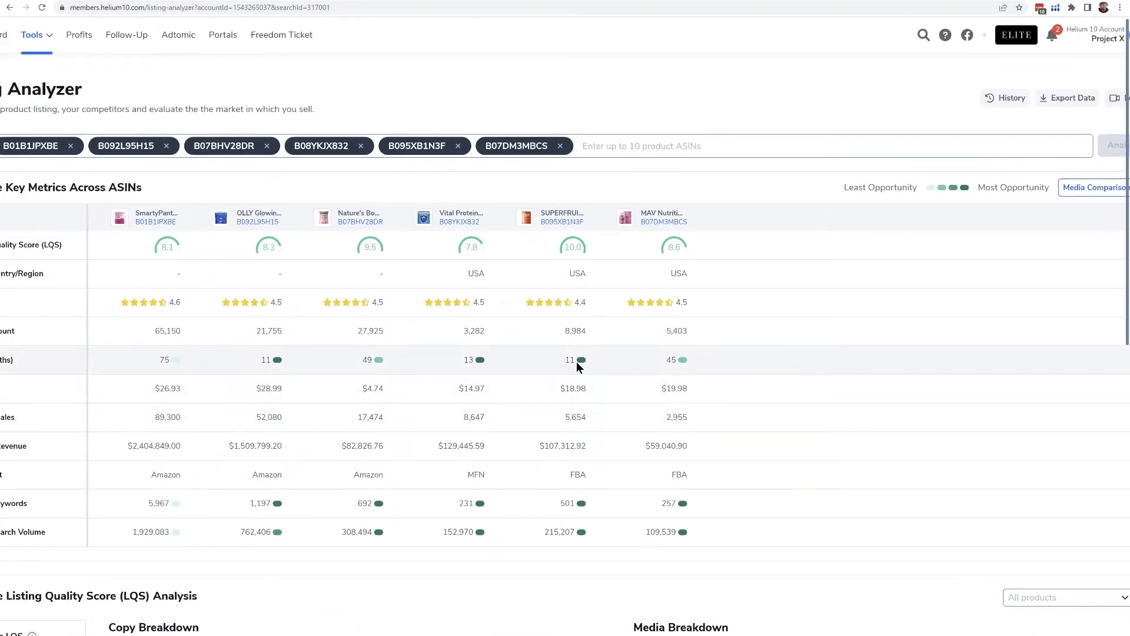
{"action": "scroll", "coordinate": [580, 359], "scroll_direction": "down", "scroll_amount": 1}
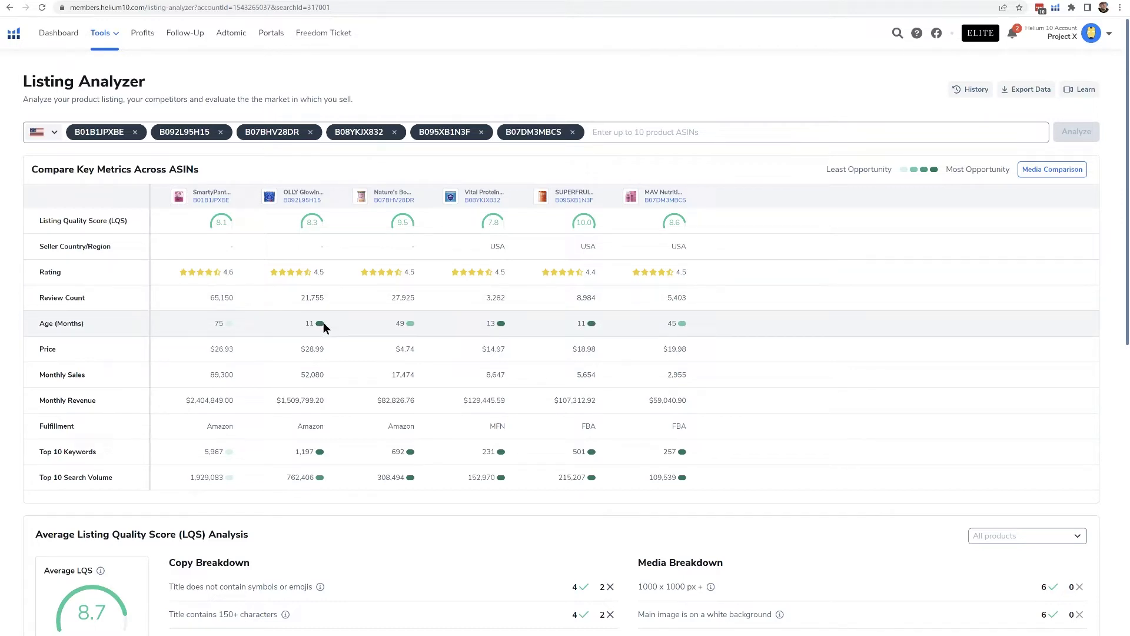
{"action": "scroll", "coordinate": [245, 412], "scroll_direction": "up", "scroll_amount": 3}
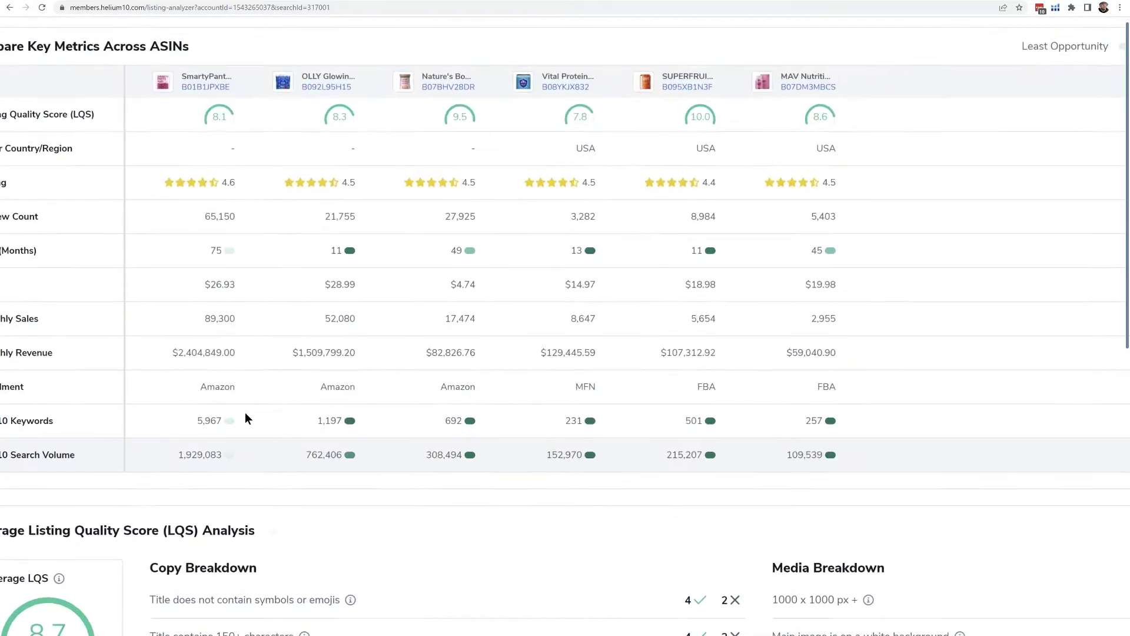
{"action": "scroll", "coordinate": [245, 412], "scroll_direction": "down", "scroll_amount": 3}
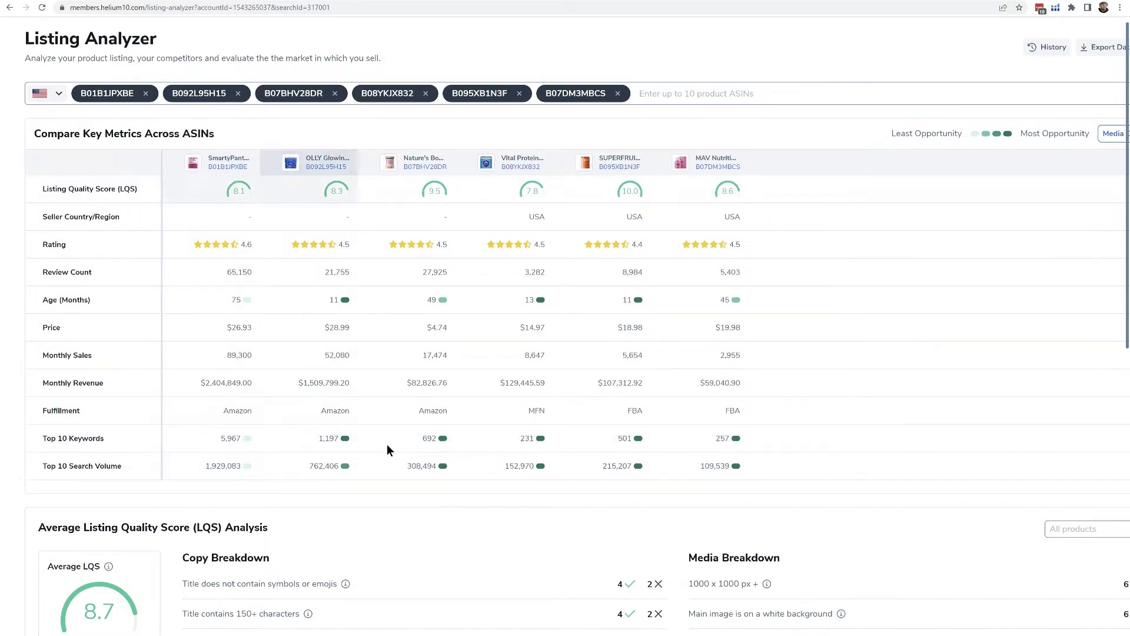
Step: Zoom the browser in to enlarge the six-ASIN Compare Key Metrics table
{"action": "key", "text": "ctrl+plus"}
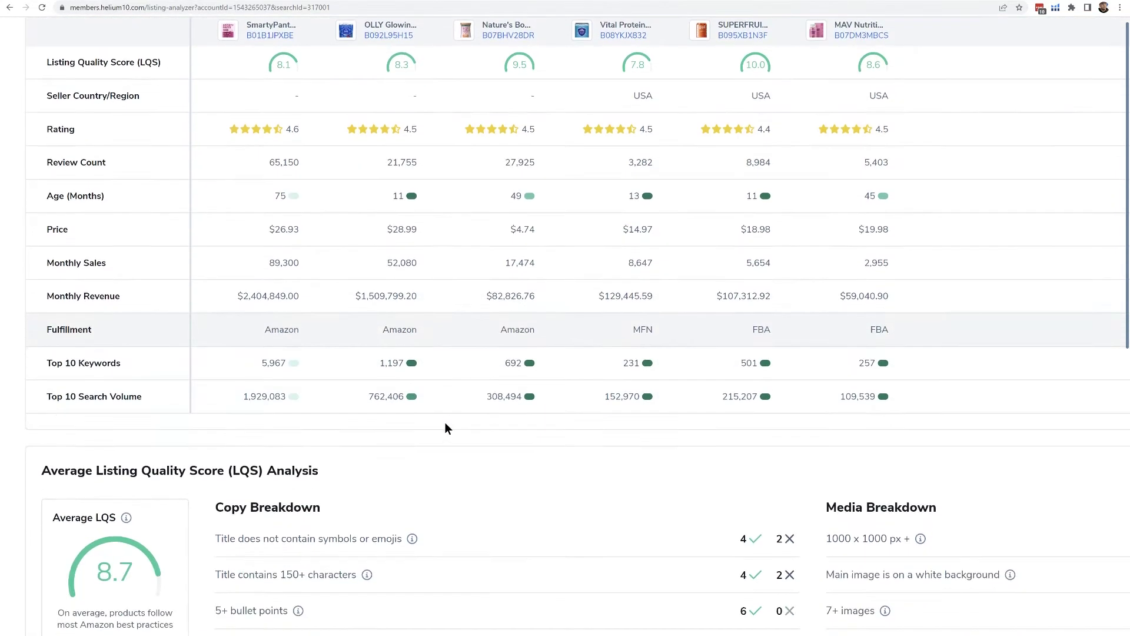
Step: Return to normal page size at the LQS Analysis, keeping All products selected
{"action": "scroll", "coordinate": [445, 422], "scroll_direction": "down", "scroll_amount": 5}
{"action": "key", "text": "ctrl+minus"}
{"action": "key", "text": "ctrl+minus"}
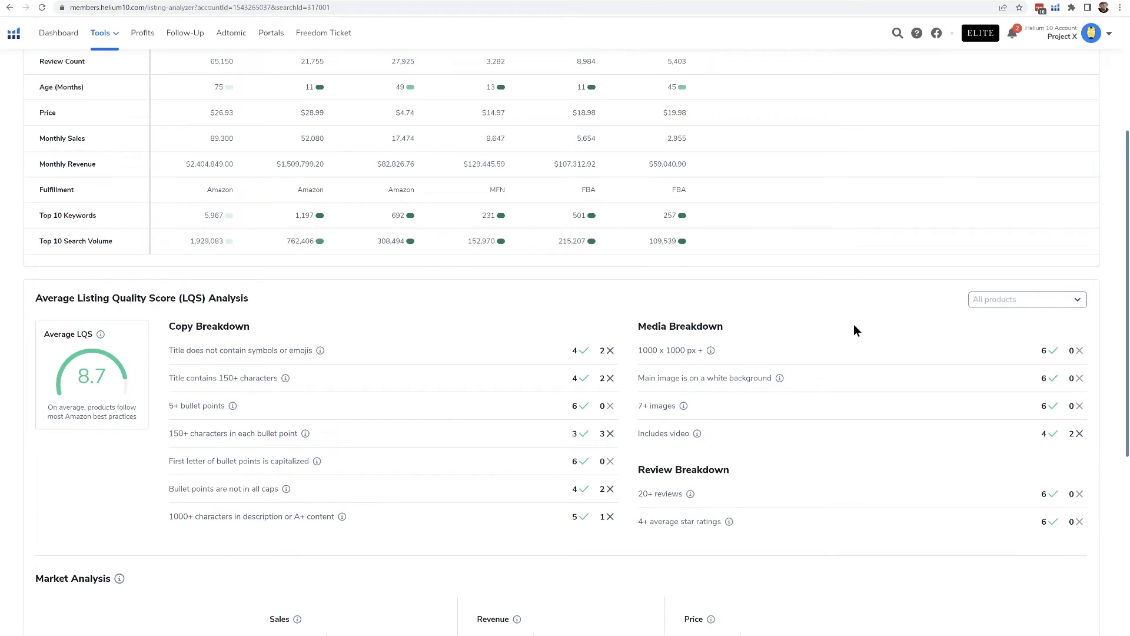
{"action": "left_click", "coordinate": [1014, 299]}
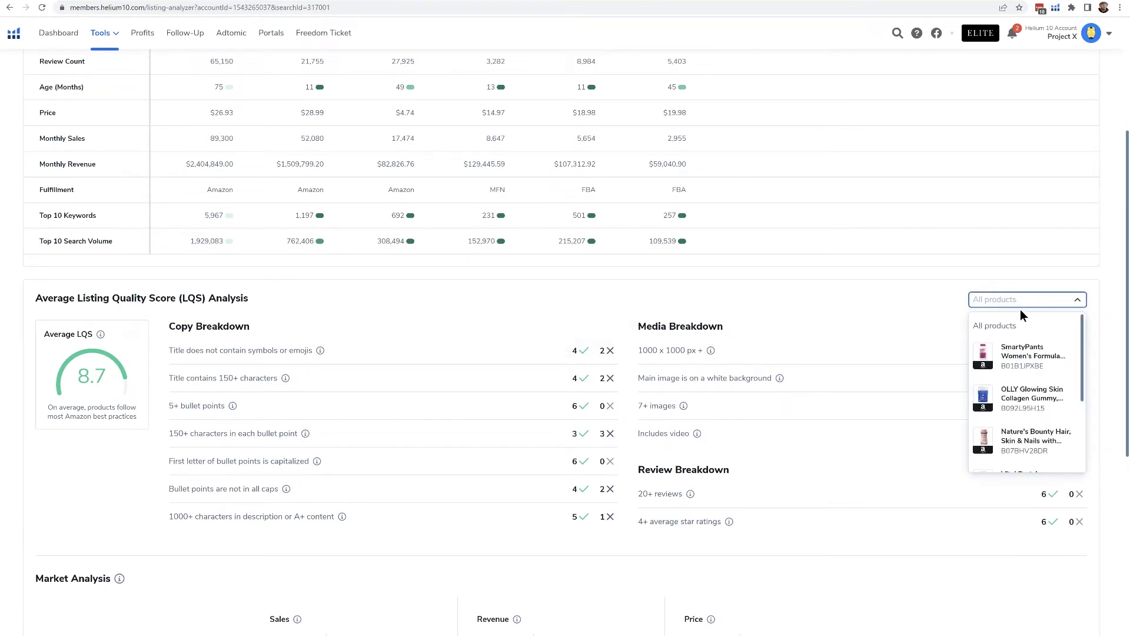
{"action": "scroll", "coordinate": [1021, 360], "scroll_direction": "down", "scroll_amount": 3}
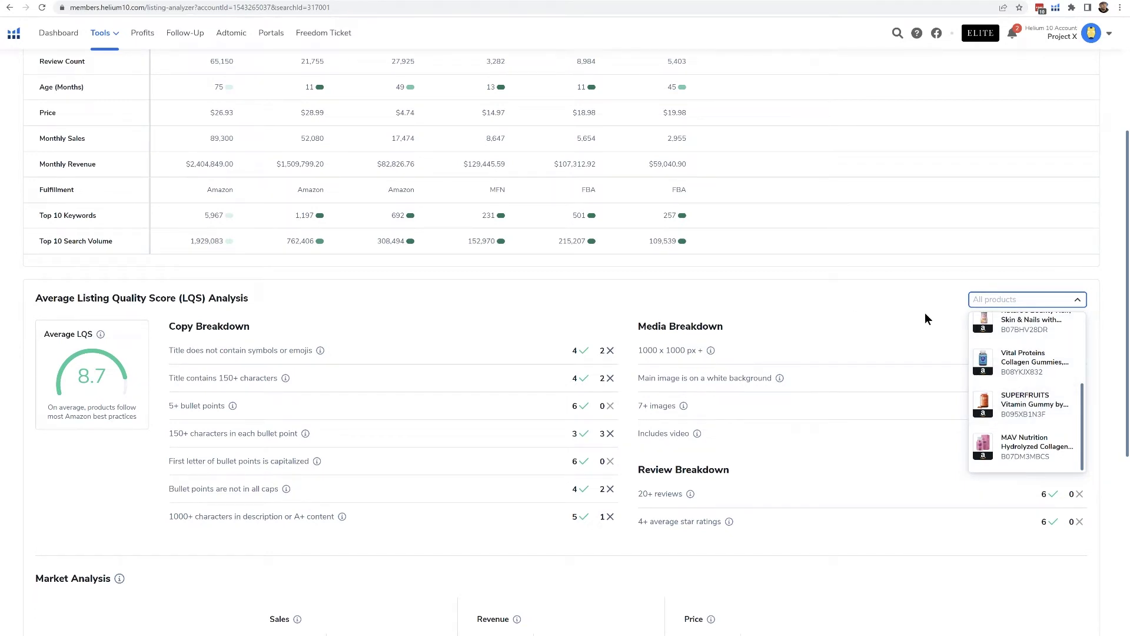
{"action": "left_click", "coordinate": [1027, 304]}
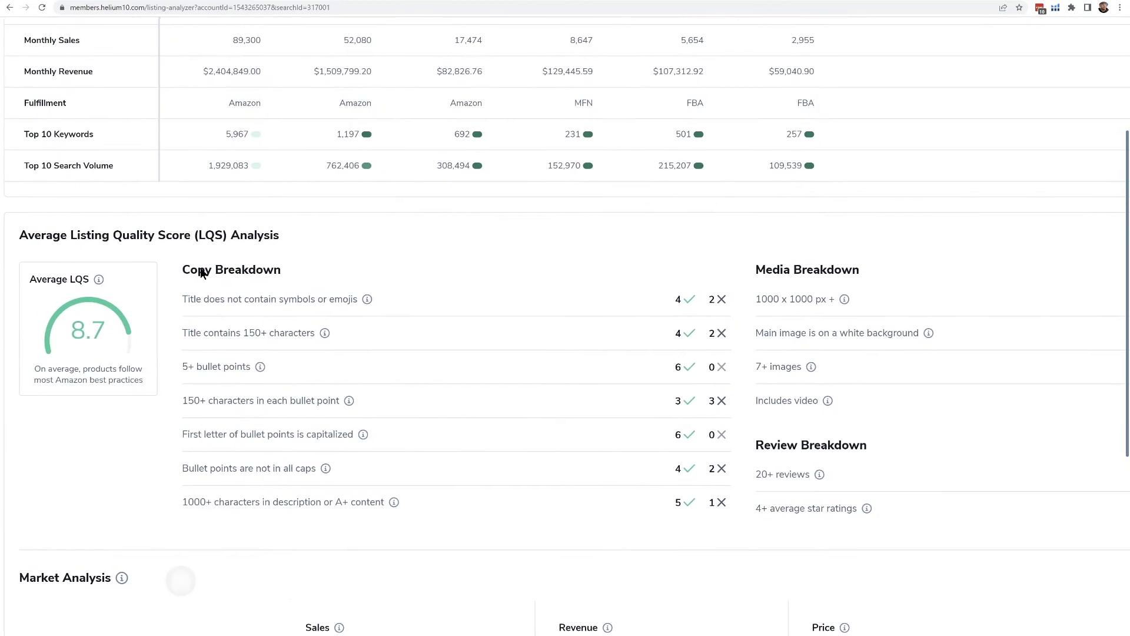
{"action": "mouse_move", "coordinate": [580, 352]}
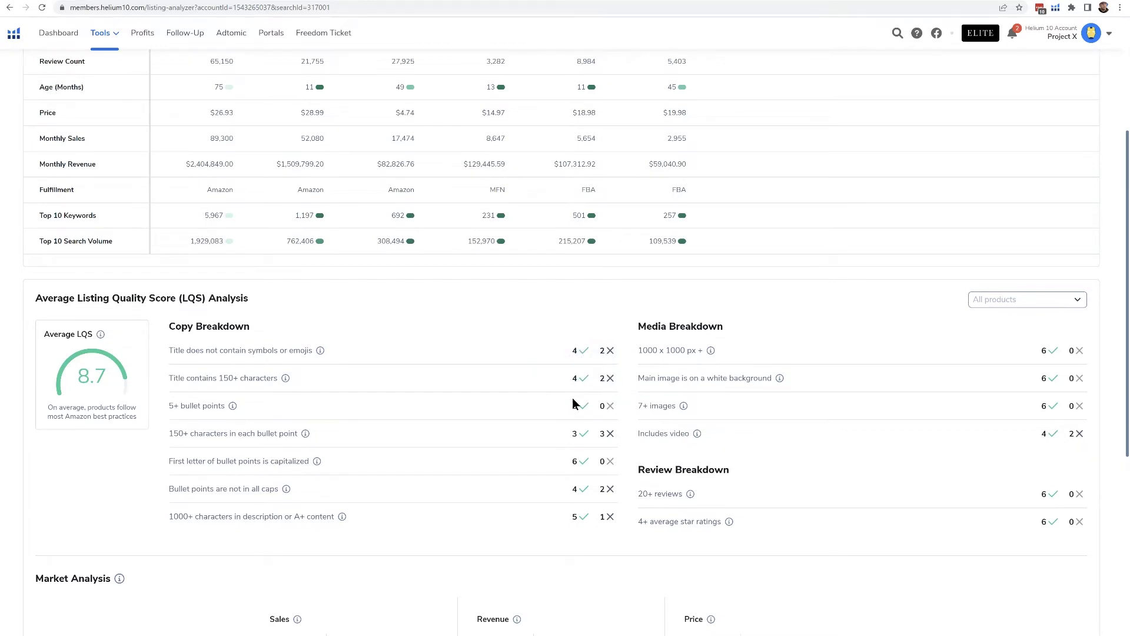
Step: Inspect the LQS copy, media and review checks across the six ASINs
{"action": "mouse_move", "coordinate": [606, 405]}
{"action": "mouse_move", "coordinate": [1056, 381]}
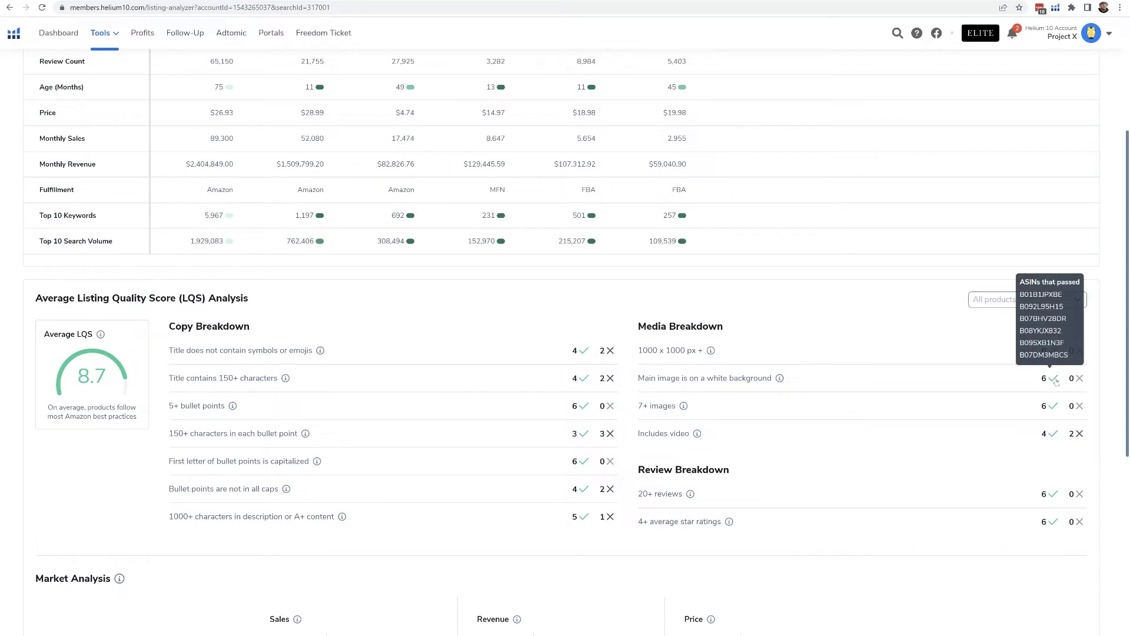
{"action": "mouse_move", "coordinate": [1056, 411]}
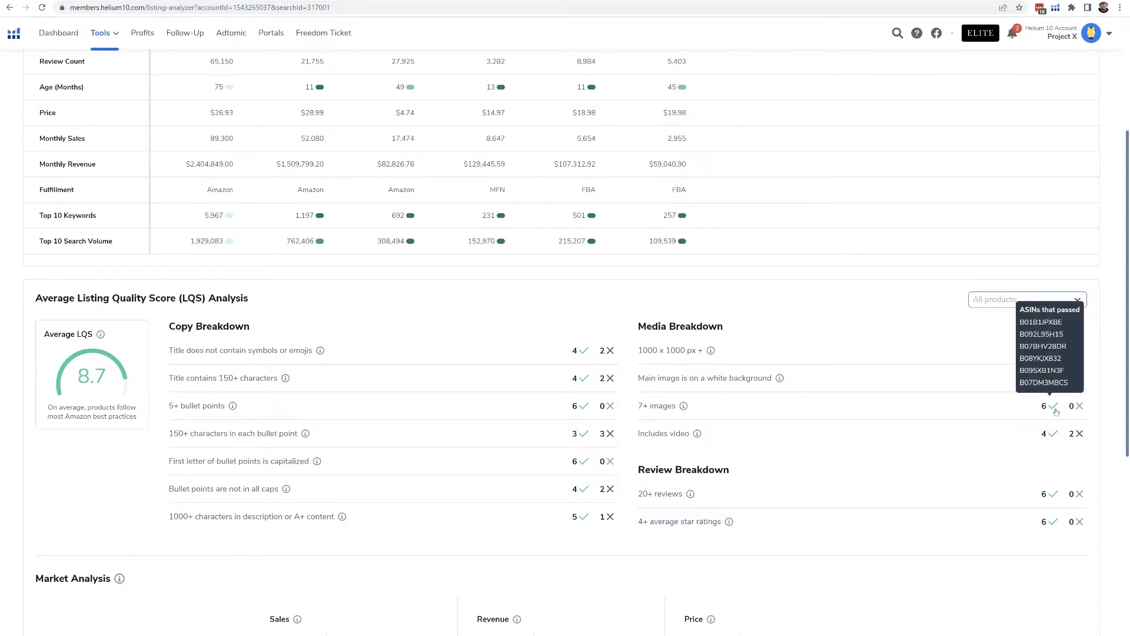
{"action": "mouse_move", "coordinate": [1076, 434]}
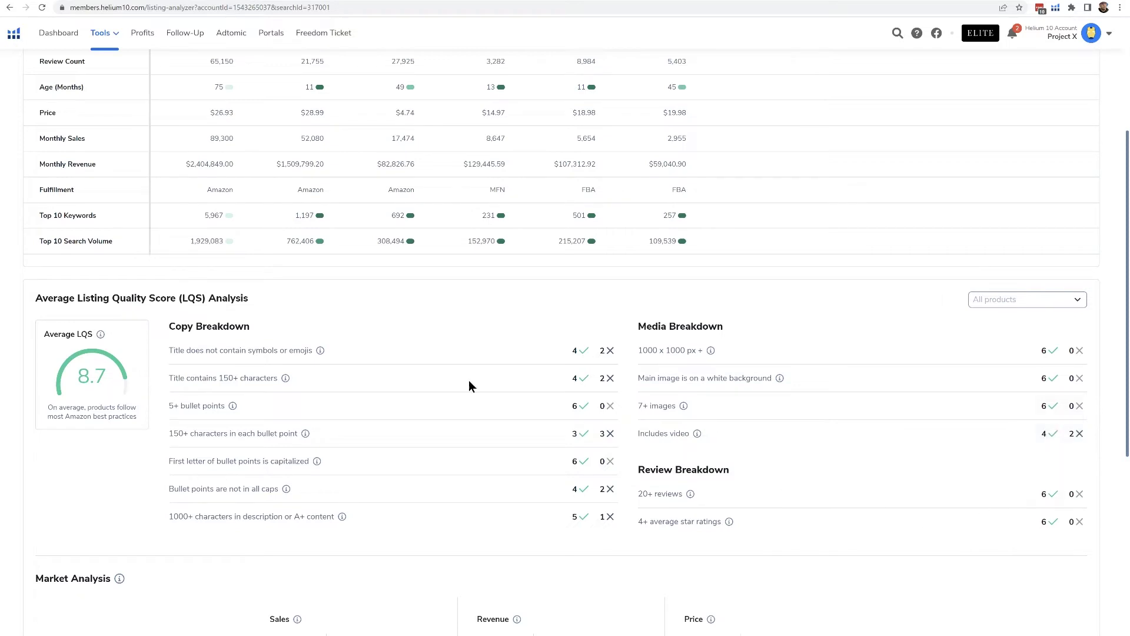
Step: Scroll down to the Market Analysis averages: 29,352 sales, $715,545.73 revenue, 4.5 rating
{"action": "scroll", "coordinate": [761, 295], "scroll_direction": "down", "scroll_amount": 3}
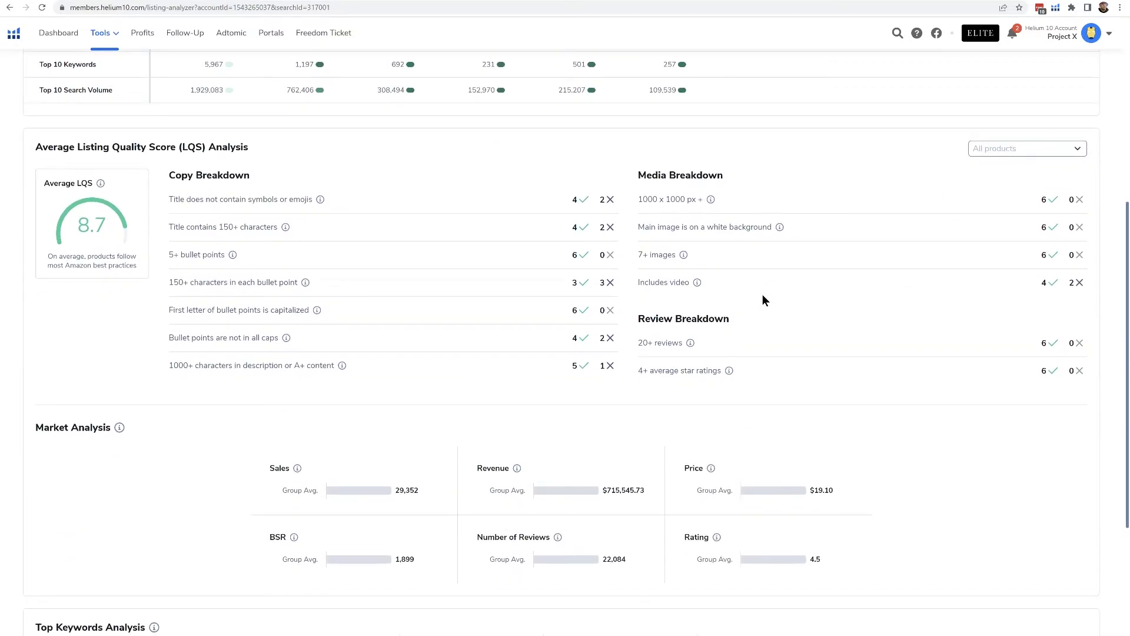
{"action": "scroll", "coordinate": [758, 303], "scroll_direction": "up", "scroll_amount": 2}
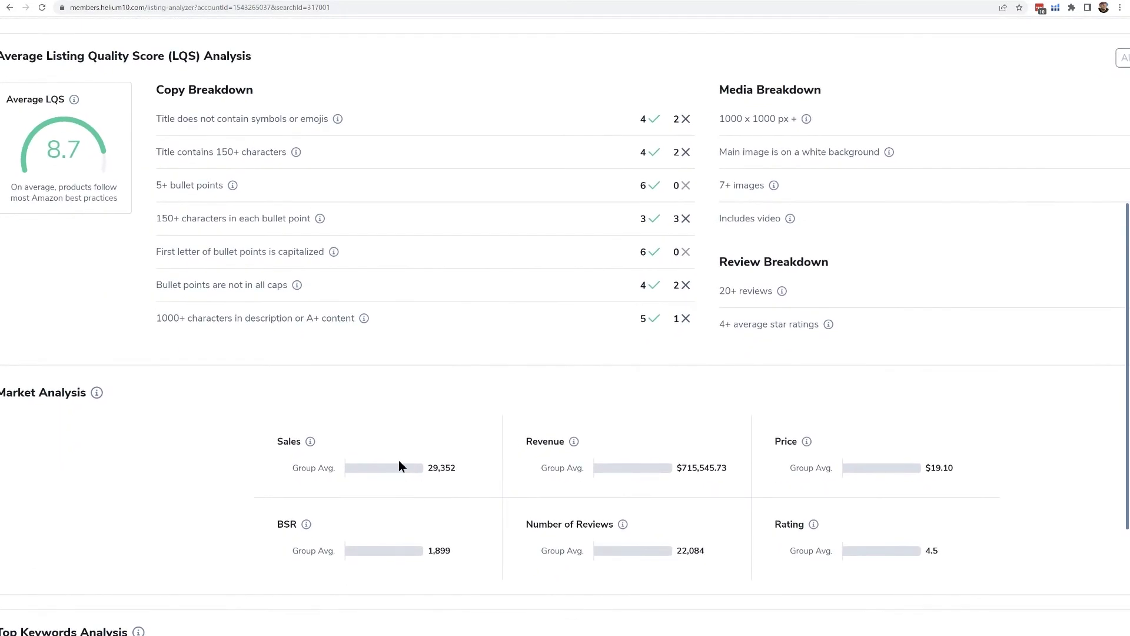
{"action": "scroll", "coordinate": [410, 467], "scroll_direction": "down", "scroll_amount": 2}
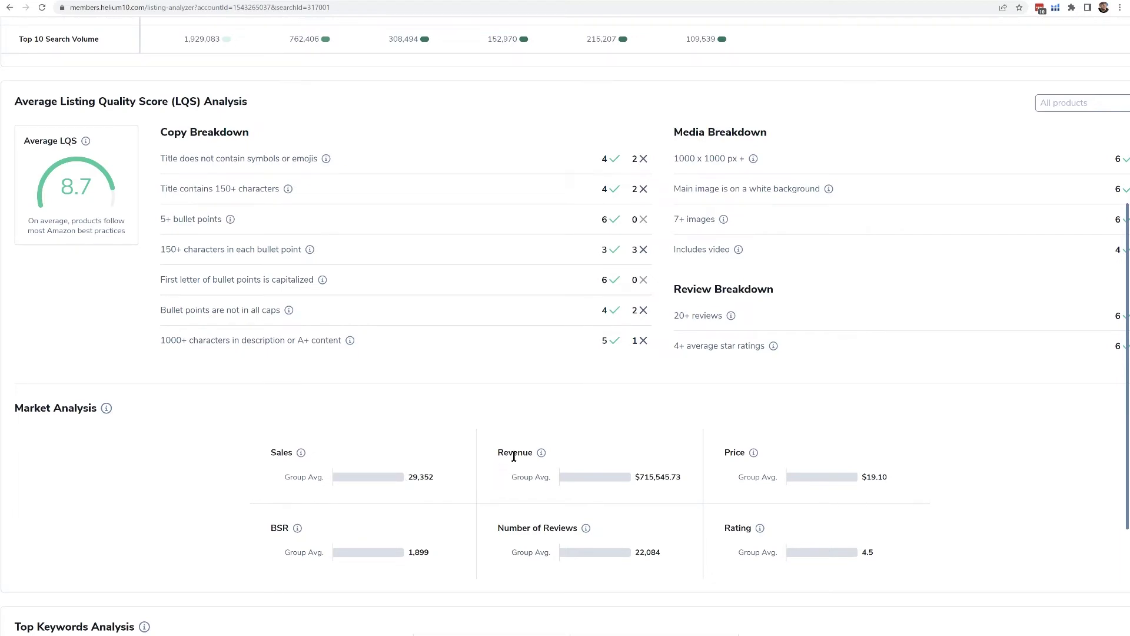
{"action": "scroll", "coordinate": [514, 457], "scroll_direction": "down", "scroll_amount": 2}
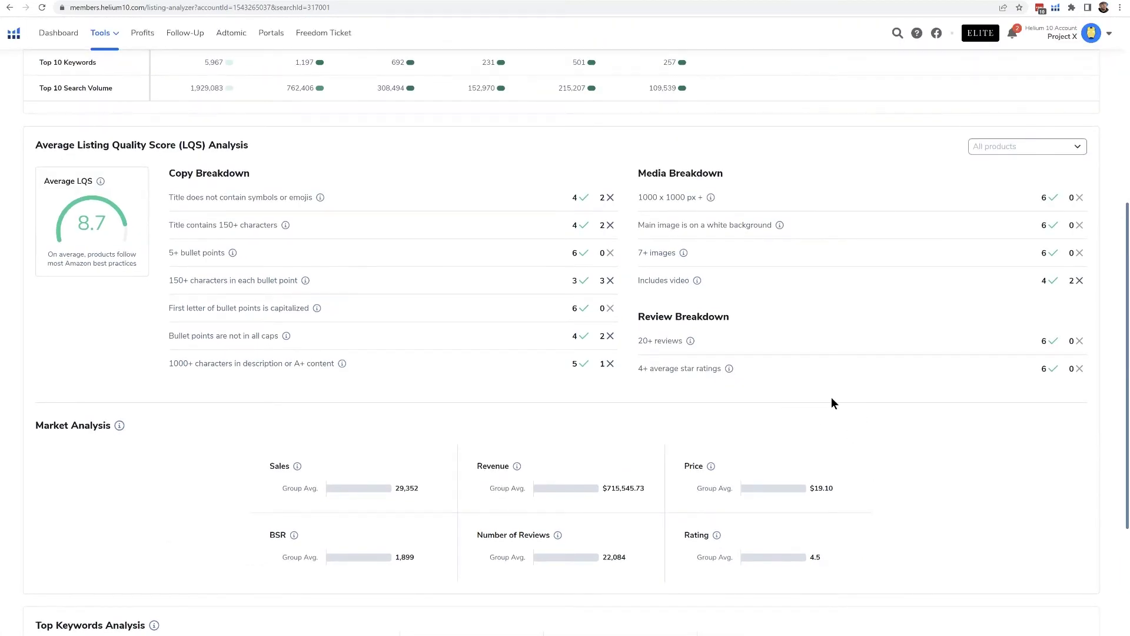
{"action": "scroll", "coordinate": [832, 401], "scroll_direction": "up", "scroll_amount": 6}
{"action": "scroll", "coordinate": [809, 404], "scroll_direction": "down", "scroll_amount": 1}
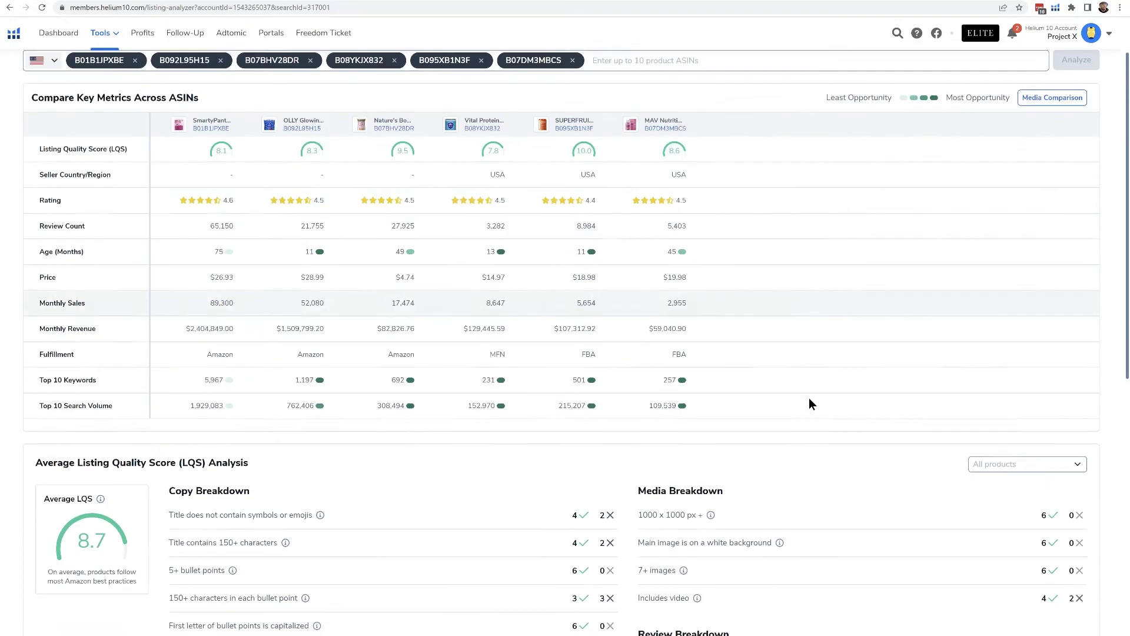
{"action": "scroll", "coordinate": [809, 404], "scroll_direction": "down", "scroll_amount": 6}
{"action": "scroll", "coordinate": [800, 399], "scroll_direction": "up", "scroll_amount": 2}
{"action": "scroll", "coordinate": [799, 397], "scroll_direction": "down", "scroll_amount": 2}
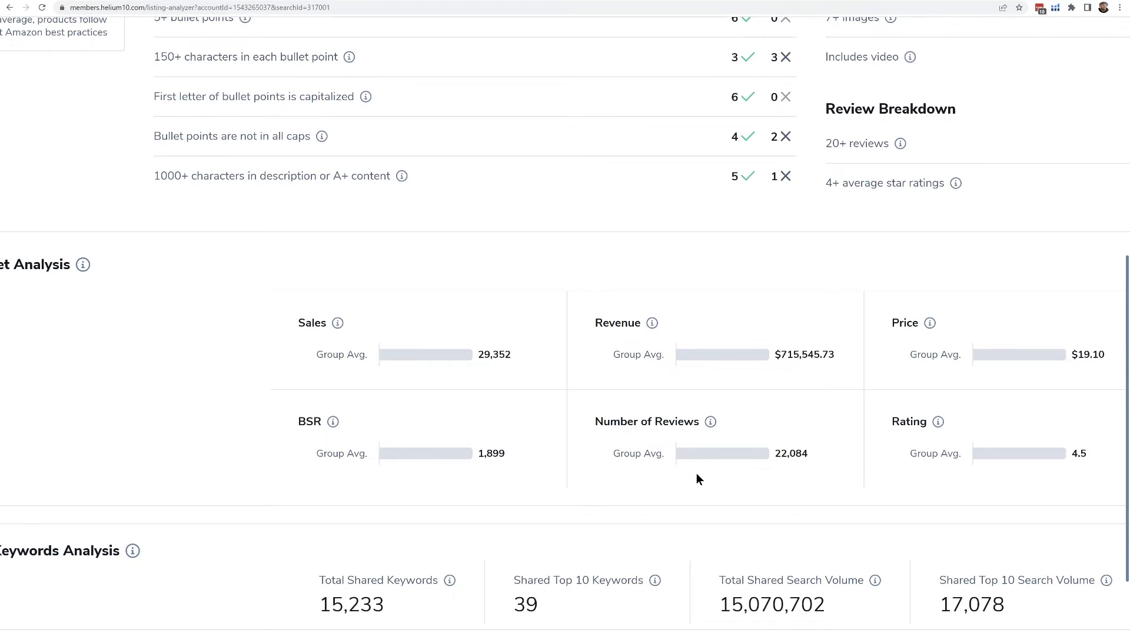
Step: Check the per-ASIN tooltips for Number of Reviews and Sales, then zoom out
{"action": "mouse_move", "coordinate": [778, 455]}
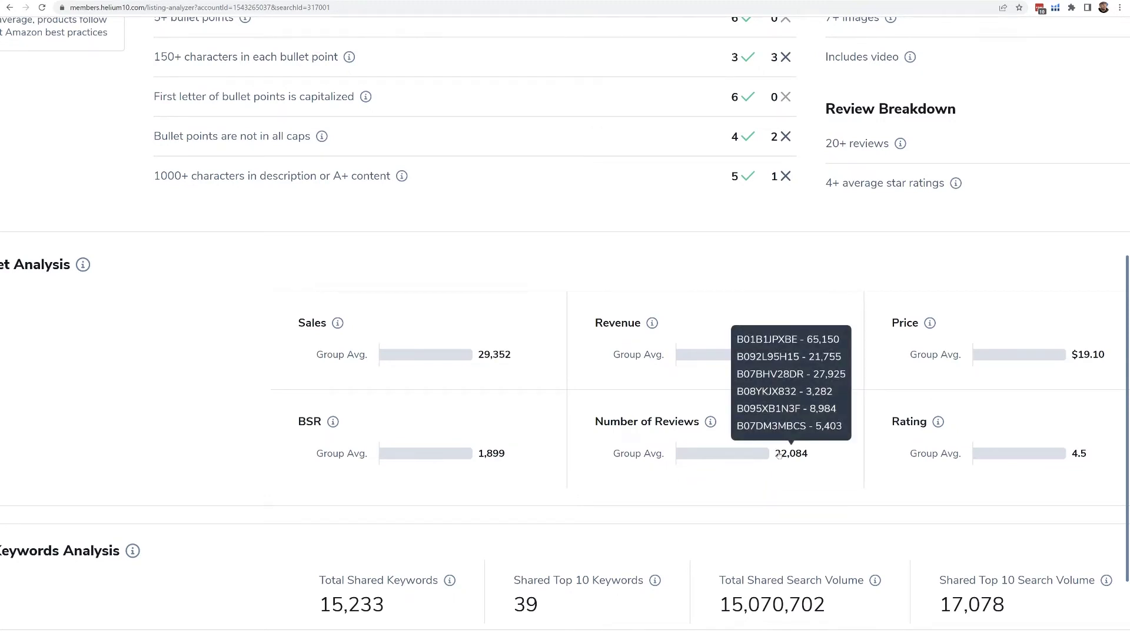
{"action": "mouse_move", "coordinate": [486, 357]}
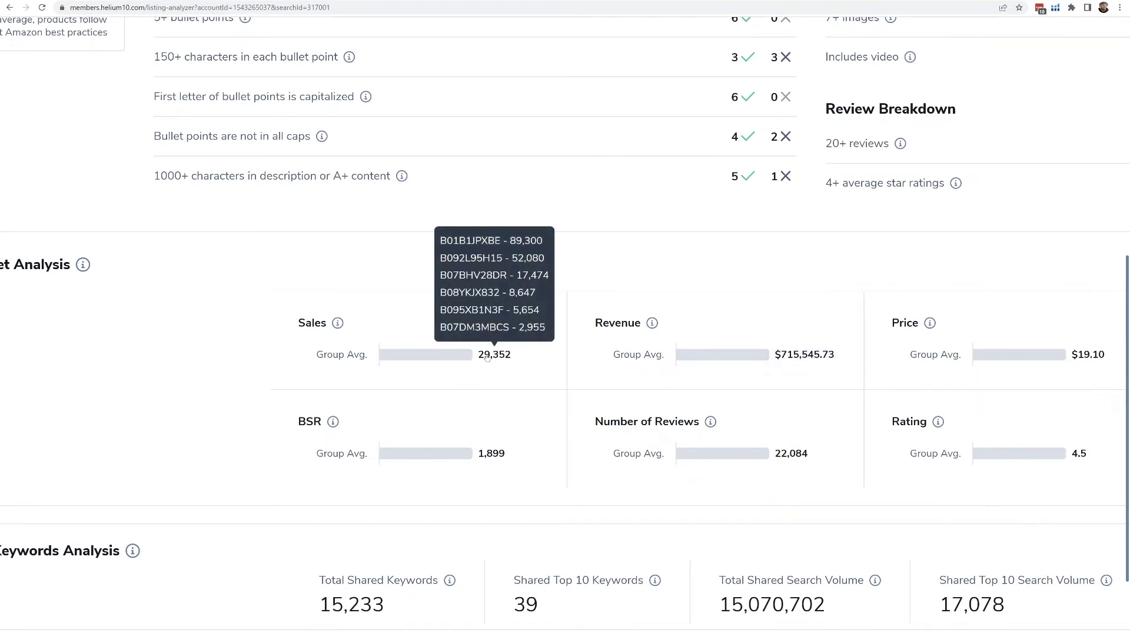
{"action": "scroll", "coordinate": [633, 364], "scroll_direction": "down", "scroll_amount": 2}
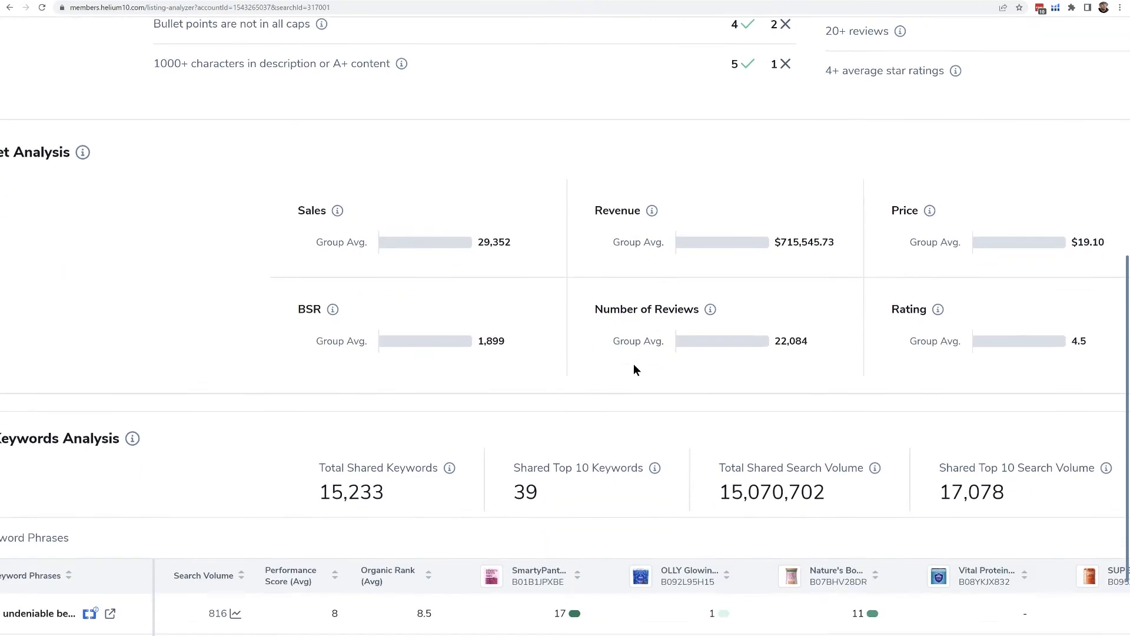
{"action": "key", "text": "ctrl+minus"}
{"action": "key", "text": "ctrl+minus"}
{"action": "key", "text": "ctrl+minus"}
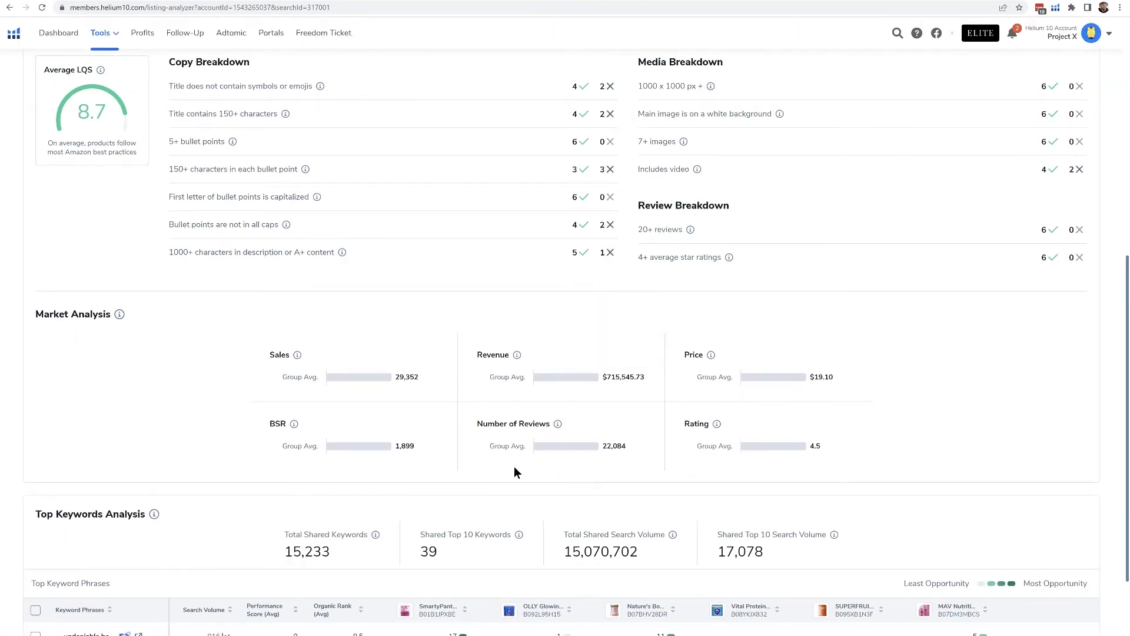
Step: Highlight the 15,233 total shared keywords figure in Top Keywords Analysis
{"action": "scroll", "coordinate": [514, 467], "scroll_direction": "down", "scroll_amount": 5}
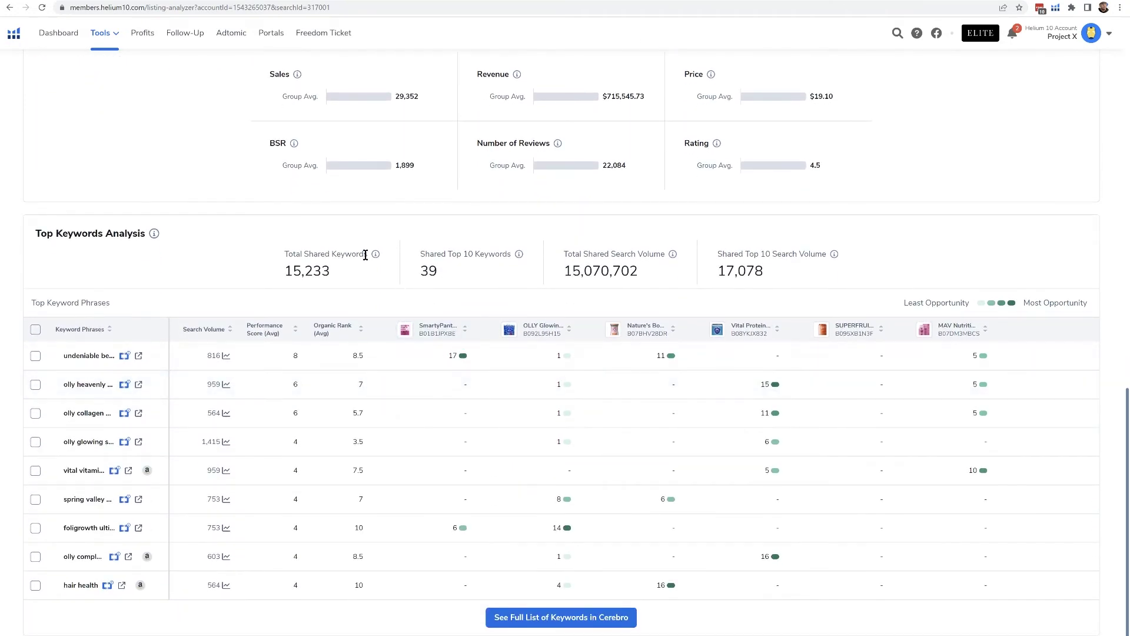
{"action": "mouse_move", "coordinate": [375, 254]}
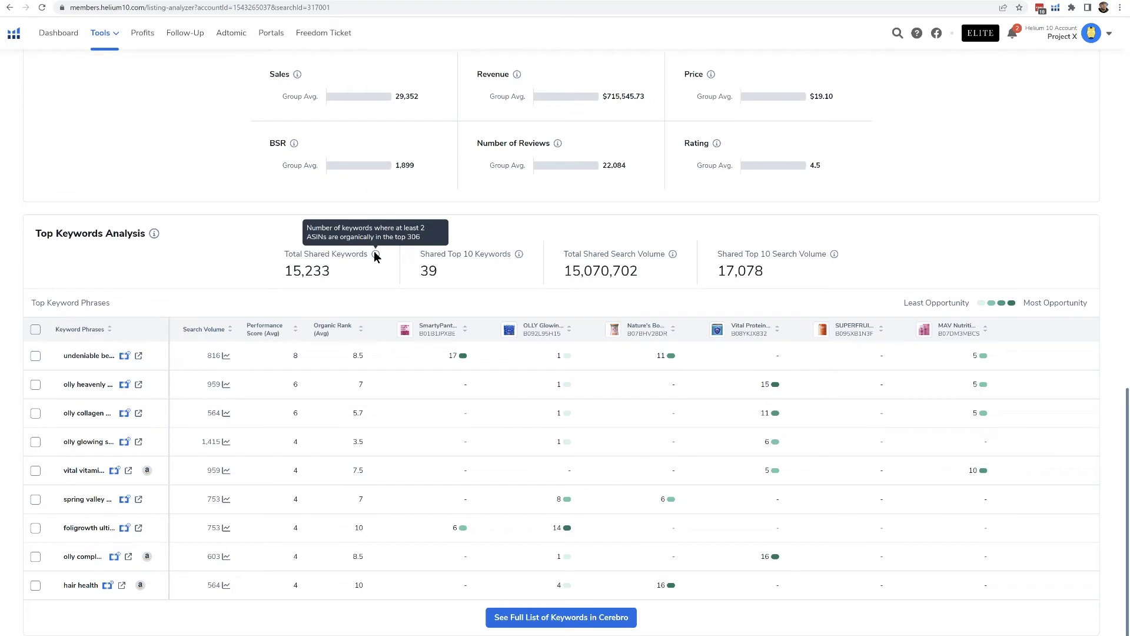
{"action": "left_click_drag", "start_coordinate": [284, 272], "coordinate": [340, 276]}
{"action": "left_click", "coordinate": [345, 273]}
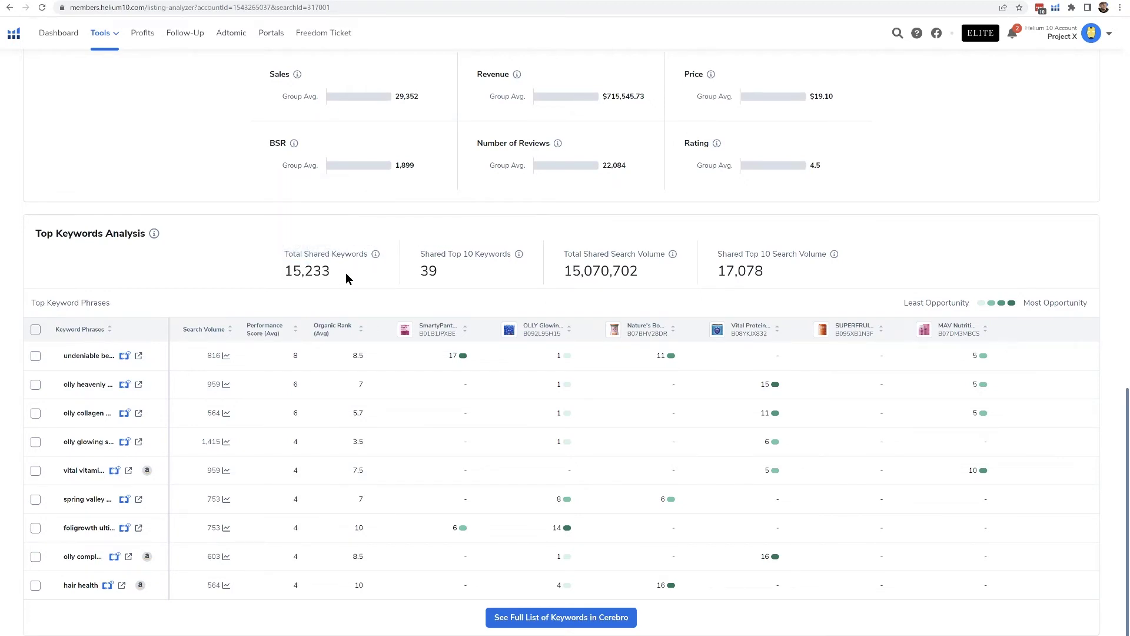
Step: Highlight the 39 shared top 10 and search volume figures, then widen the Keyword Phrases column
{"action": "mouse_move", "coordinate": [518, 254]}
{"action": "left_click_drag", "start_coordinate": [421, 272], "coordinate": [439, 273]}
{"action": "left_click_drag", "start_coordinate": [559, 271], "coordinate": [633, 271]}
{"action": "left_click", "coordinate": [636, 270]}
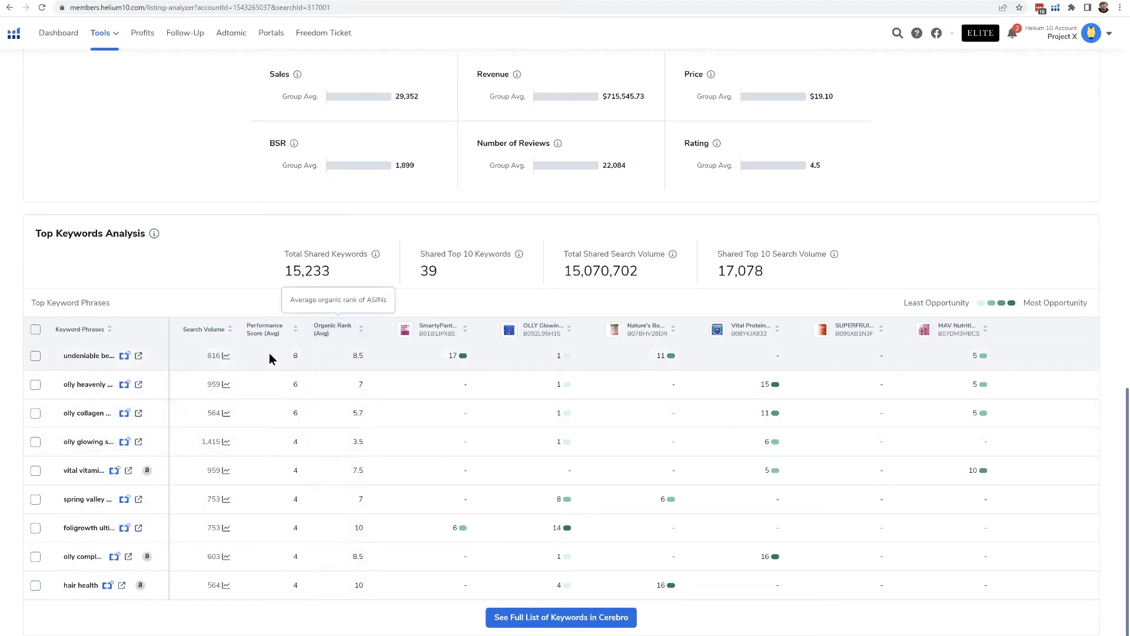
{"action": "left_click_drag", "start_coordinate": [169, 330], "coordinate": [257, 331]}
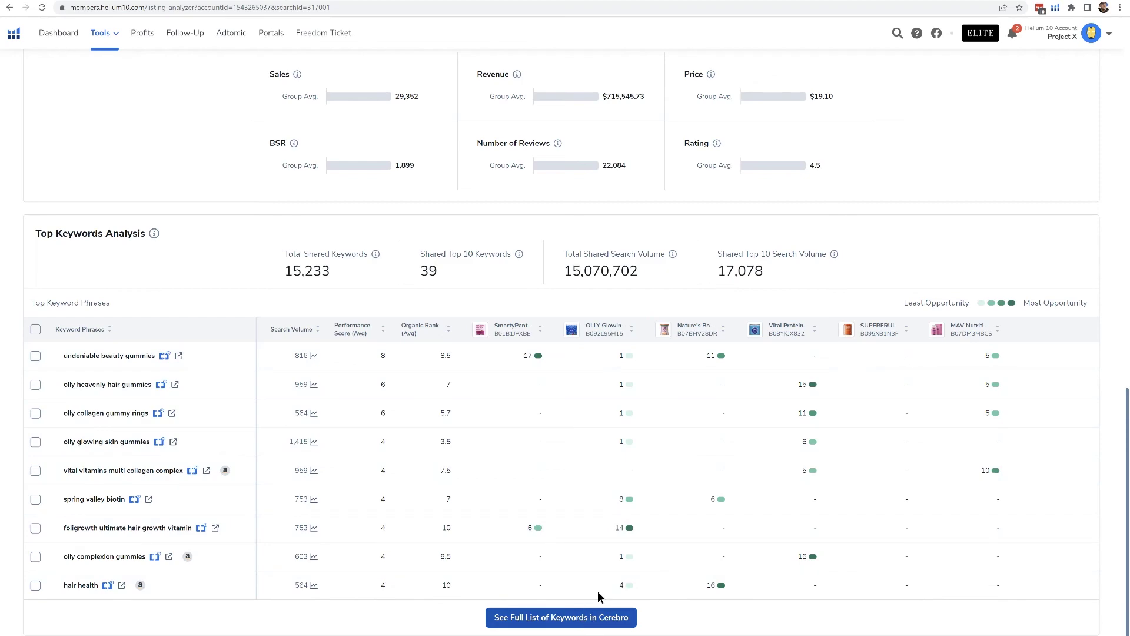
Step: Scroll back up to the Listing Analyzer header and the six-ASIN comparison
{"action": "scroll", "coordinate": [614, 571], "scroll_direction": "up", "scroll_amount": 10}
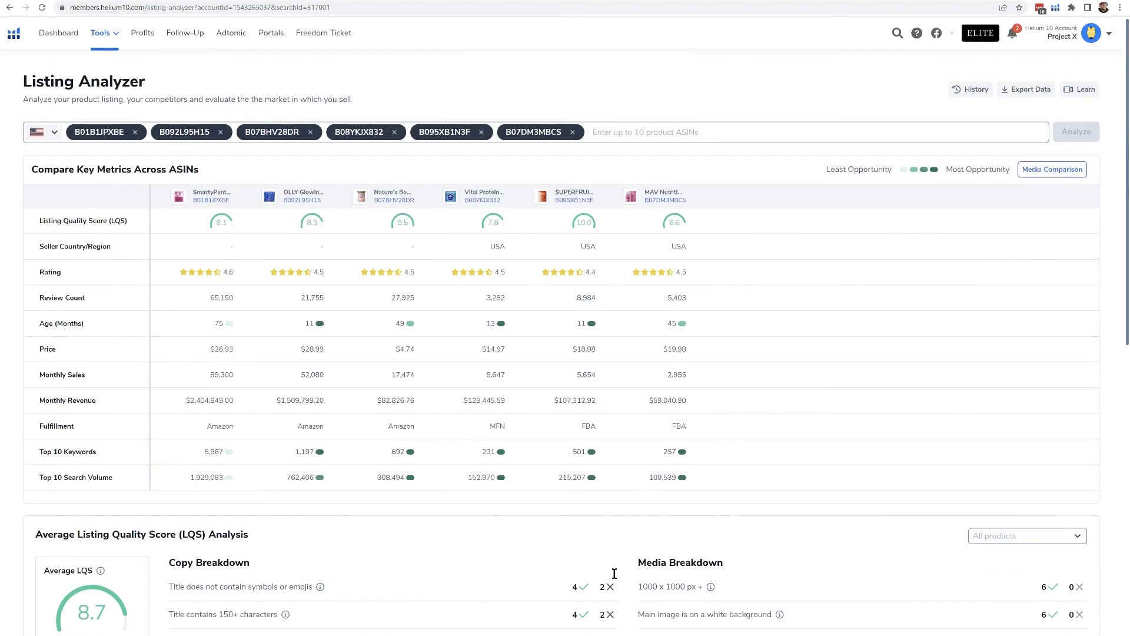